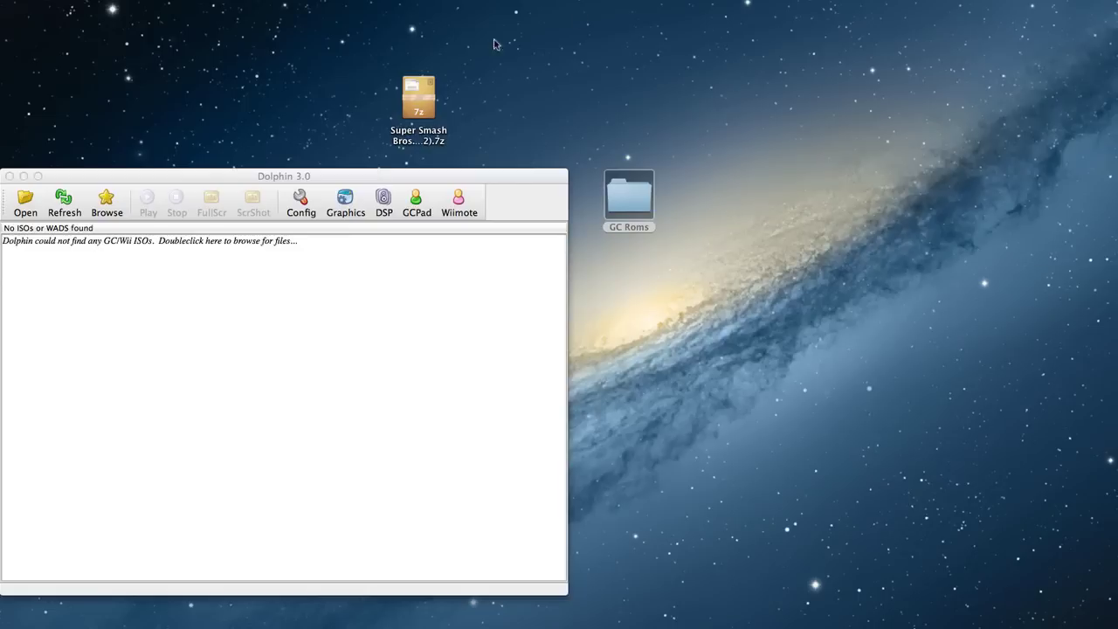
# Step: Move the Super Smash Bros. Melee 7z archive on the desktop into the GC Roms folder and open that folder
pyautogui.moveTo(421, 105); pyautogui.dragTo(623, 290)
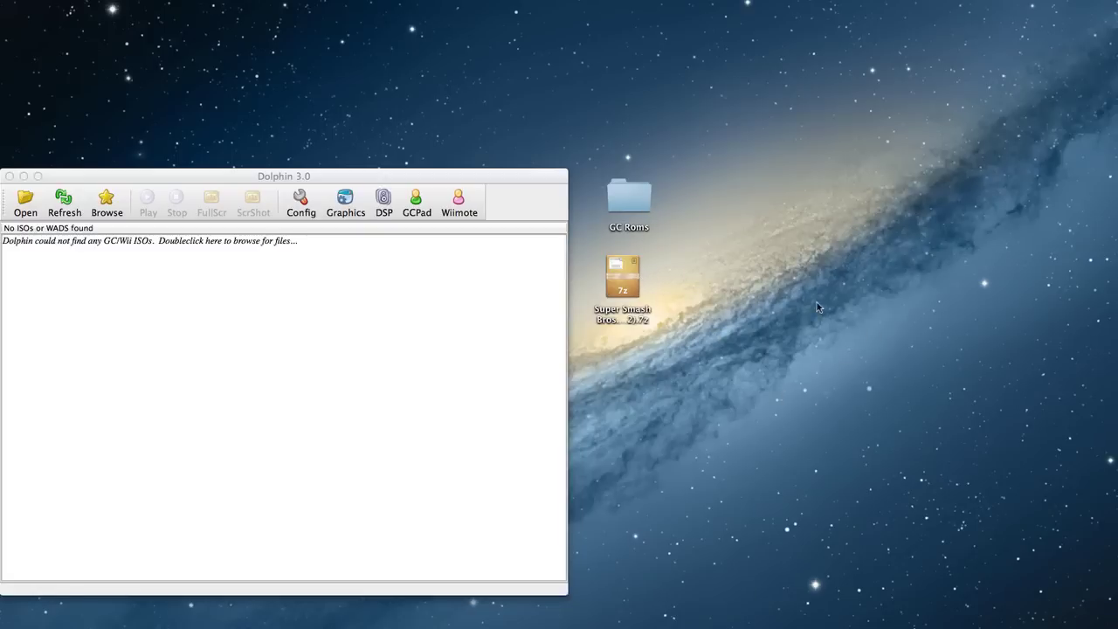
pyautogui.moveTo(624, 192)
pyautogui.mouseDown()
pyautogui.moveTo(640, 210)
pyautogui.moveTo(620, 188)
pyautogui.mouseUp()
pyautogui.click(653, 158)
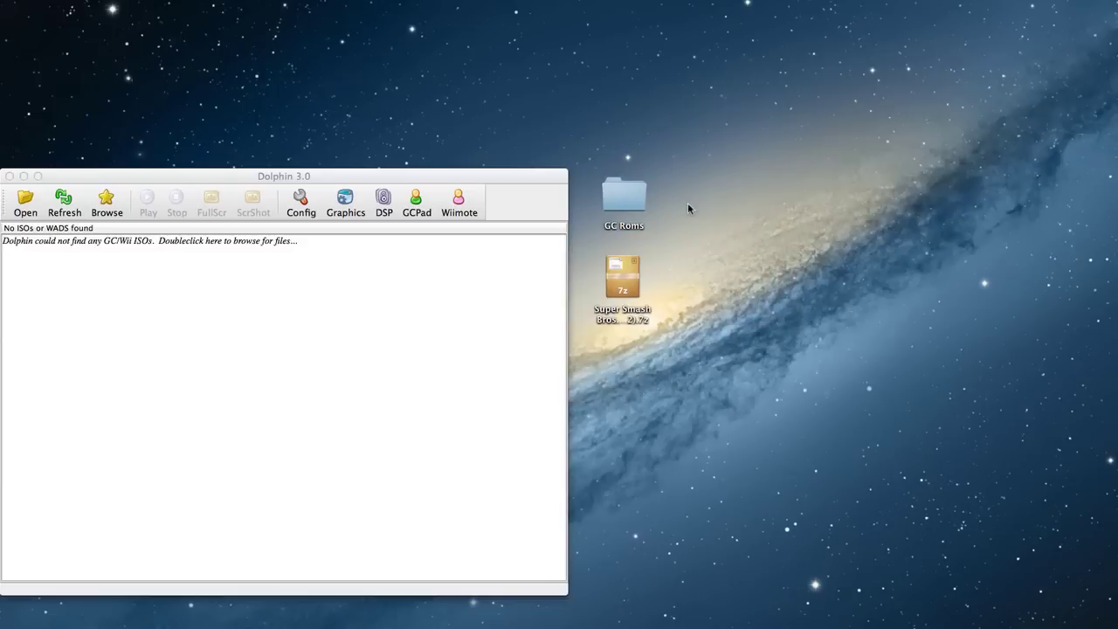
pyautogui.moveTo(694, 230); pyautogui.dragTo(605, 190)
pyautogui.click(704, 142)
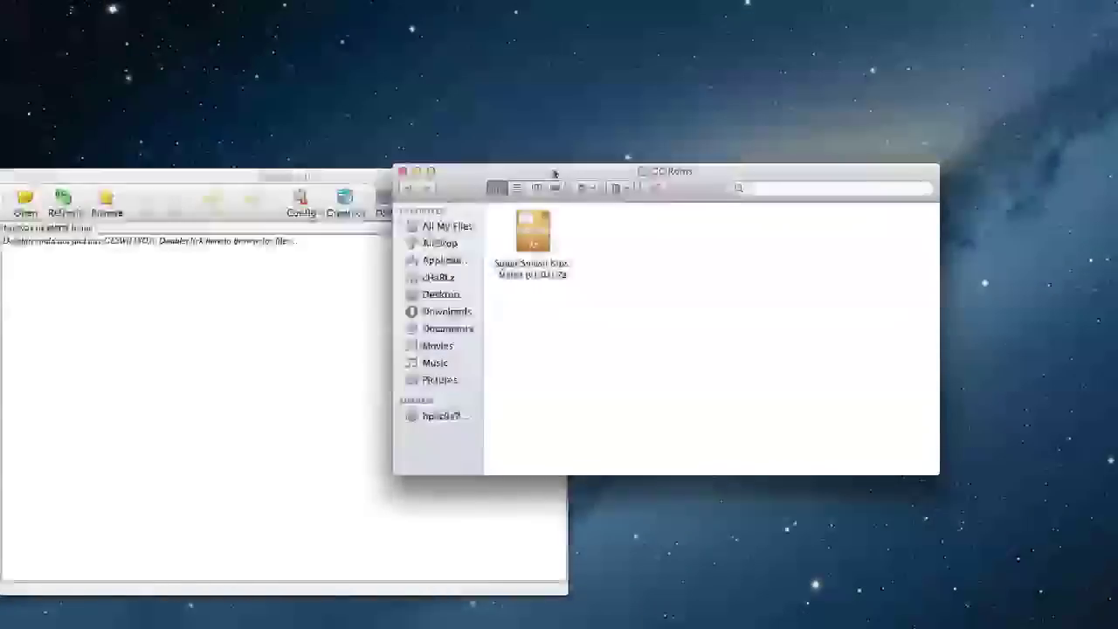
pyautogui.moveTo(553, 170); pyautogui.dragTo(497, 175)
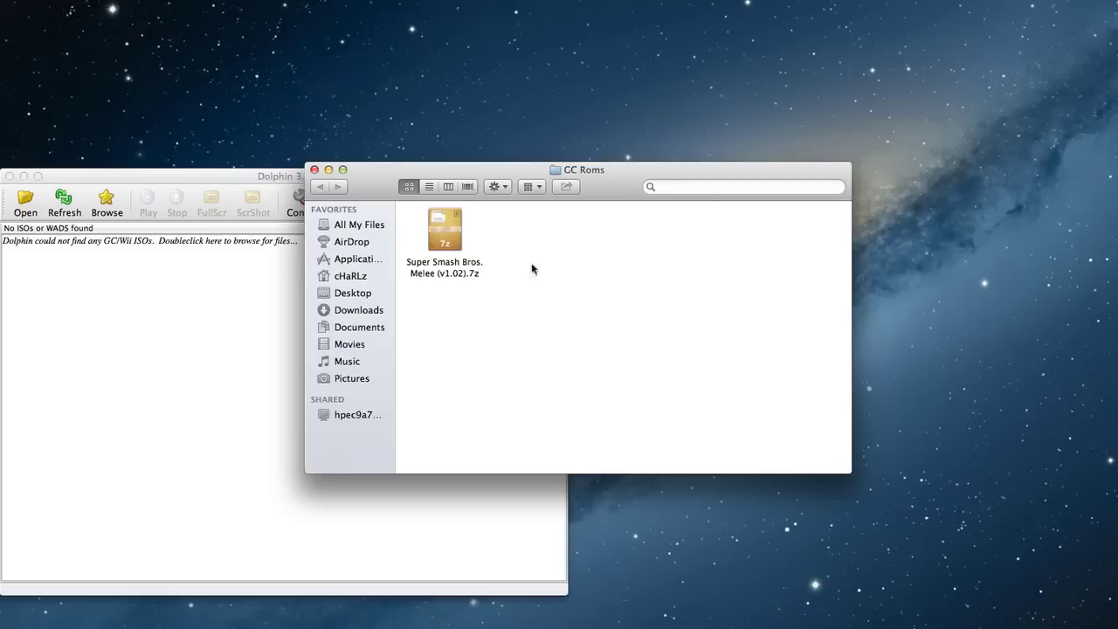
# Step: Extract the Super Smash Bros. Melee (v1.02).7z archive with The Unarchiver inside the GC Roms folder
pyautogui.rightClick(454, 237)
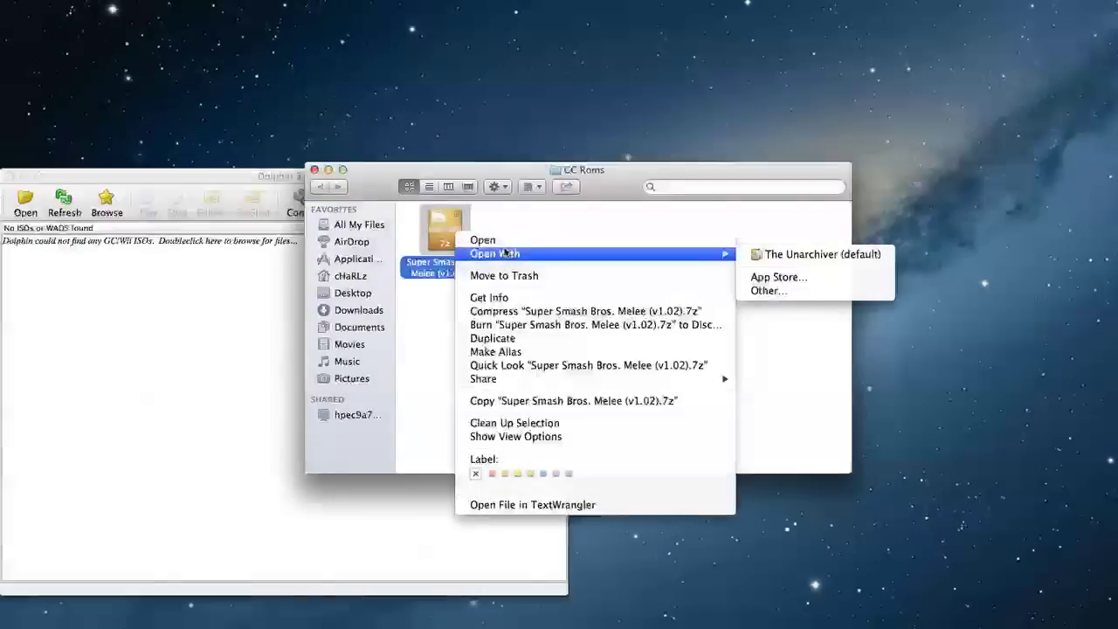
pyautogui.moveTo(506, 253)
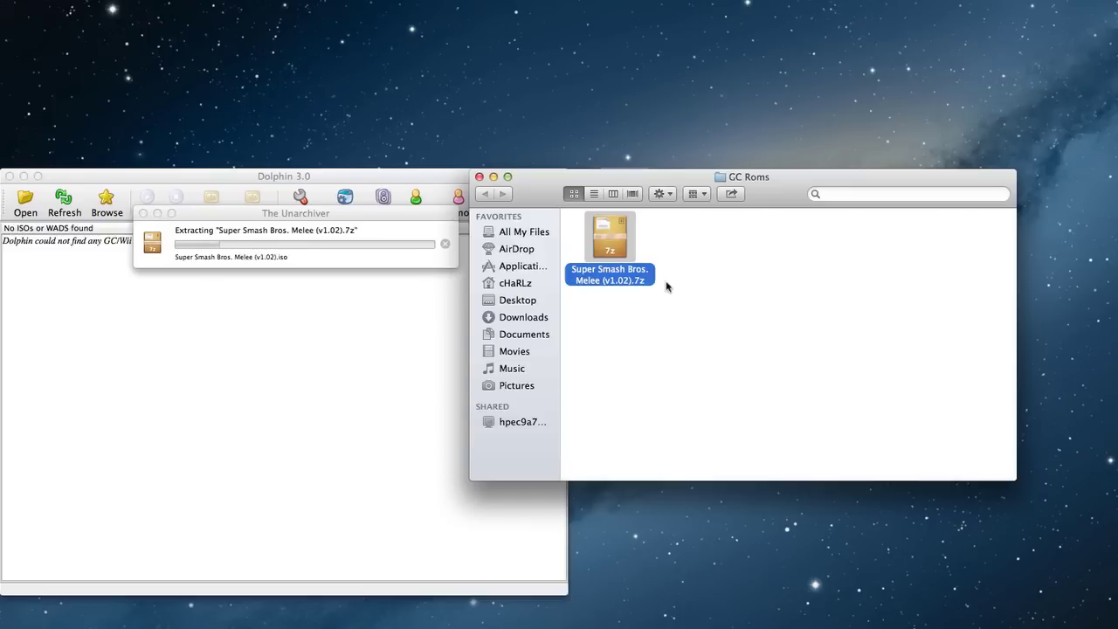
pyautogui.click(286, 263)
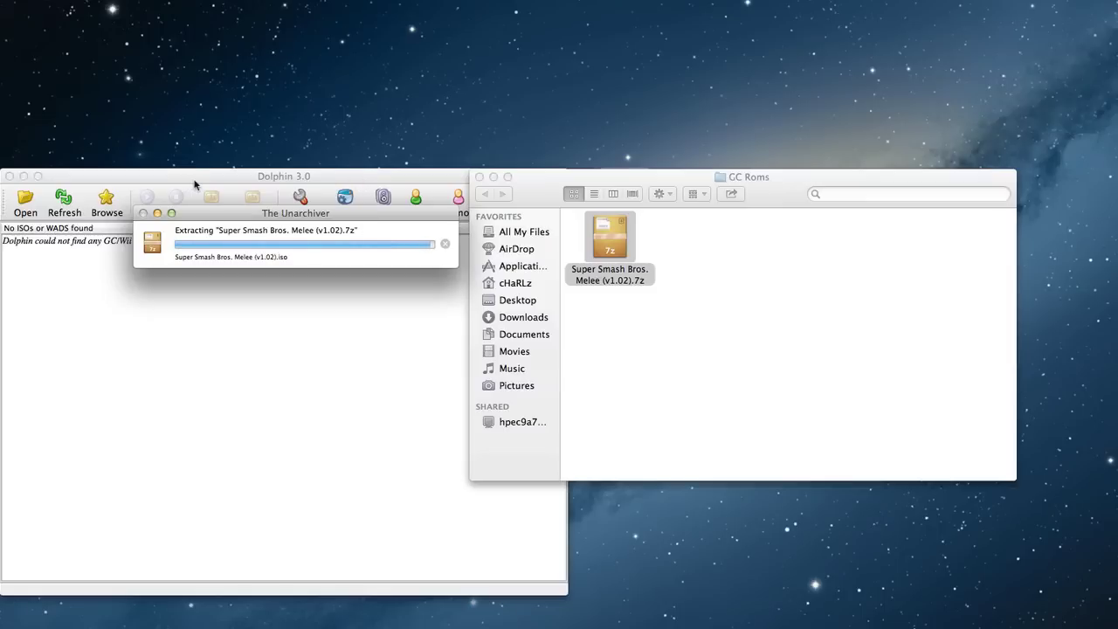
pyautogui.click(632, 331)
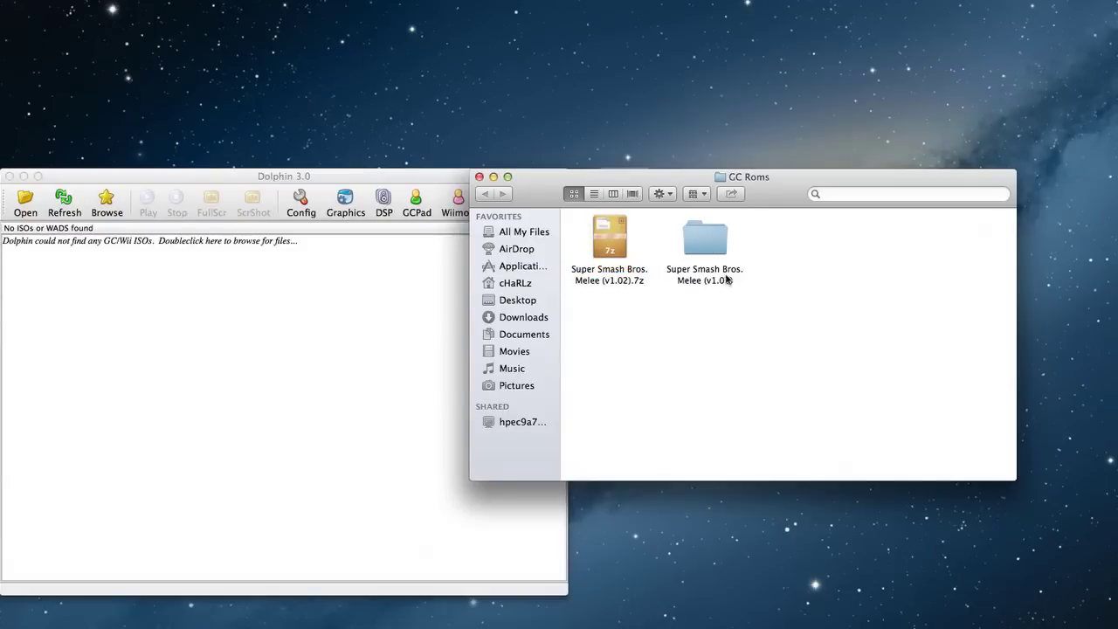
# Step: Inspect the contents of the extracted Super Smash Bros. Melee (v1.02) folder and return to GC Roms
pyautogui.doubleClick(695, 253)
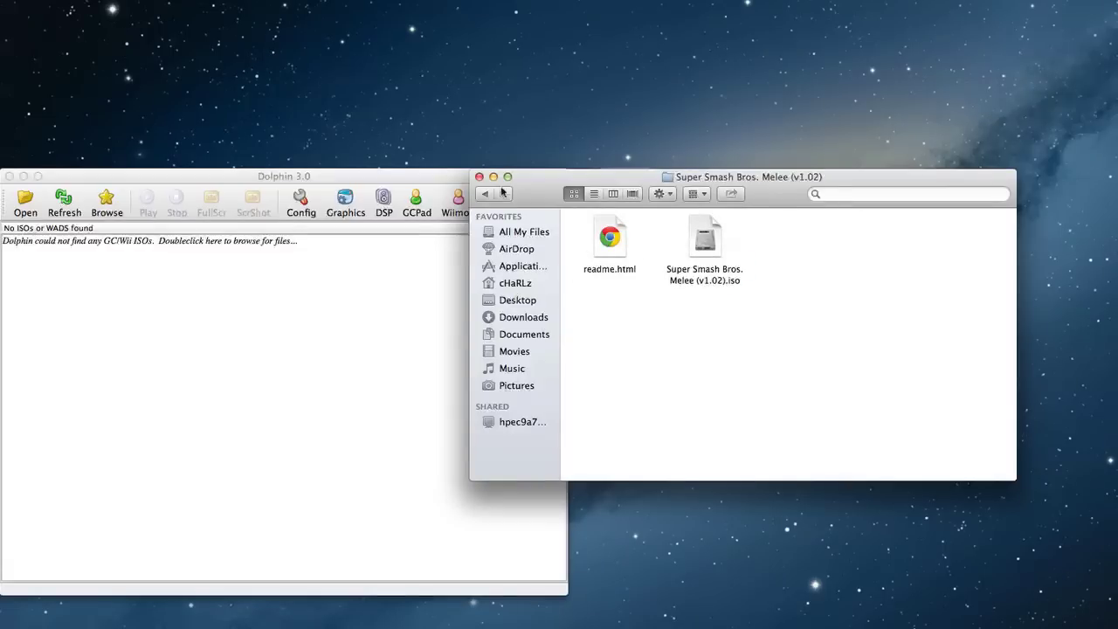
pyautogui.click(485, 193)
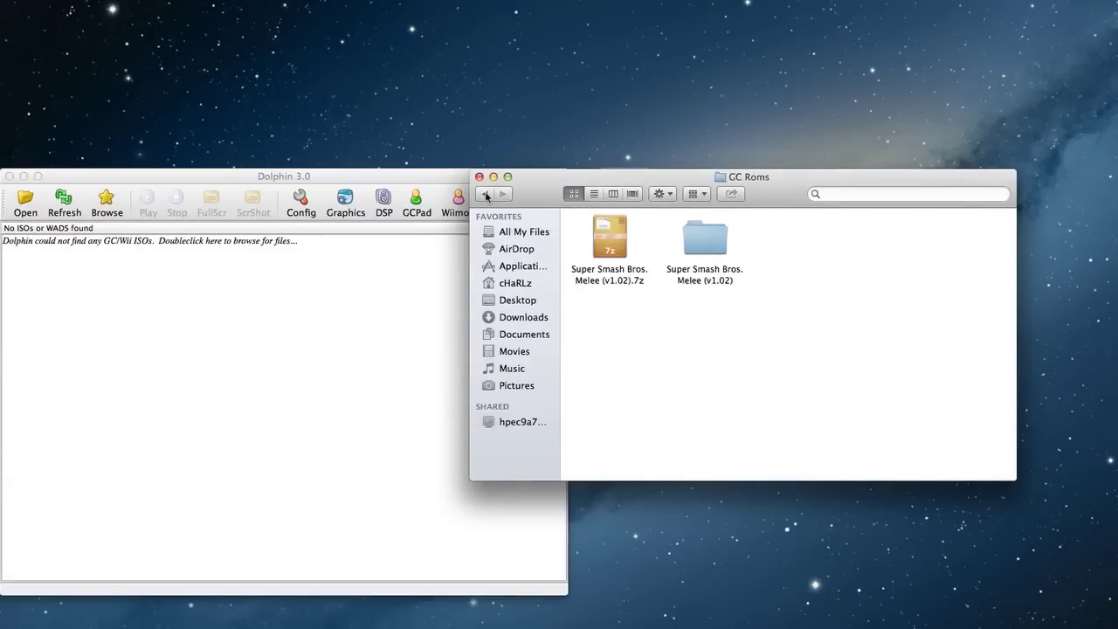
pyautogui.doubleClick(707, 248)
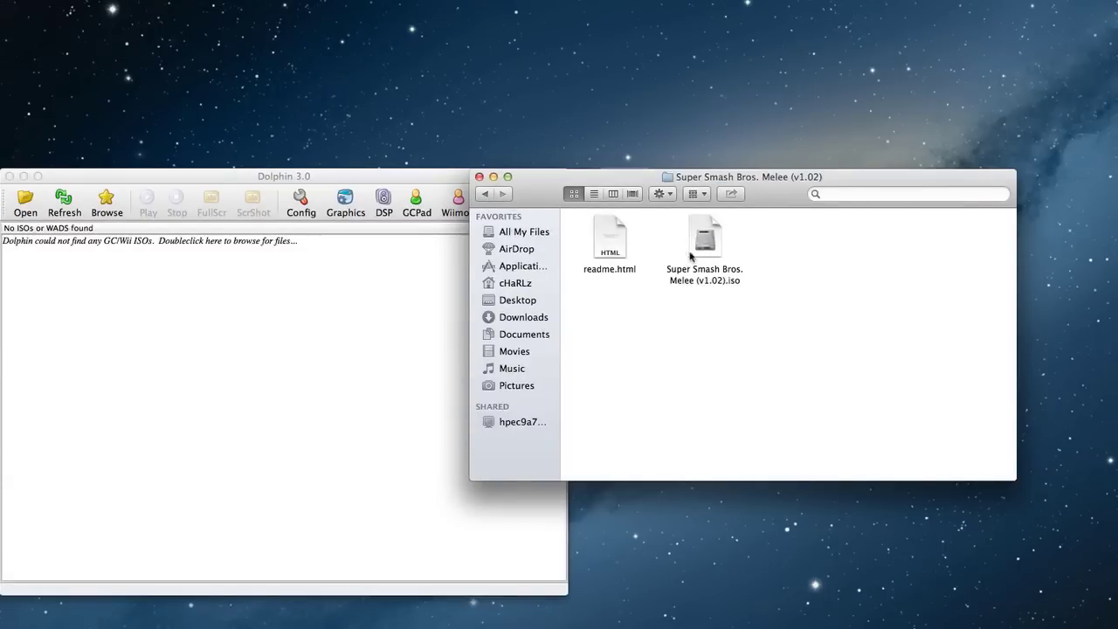
pyautogui.click(485, 193)
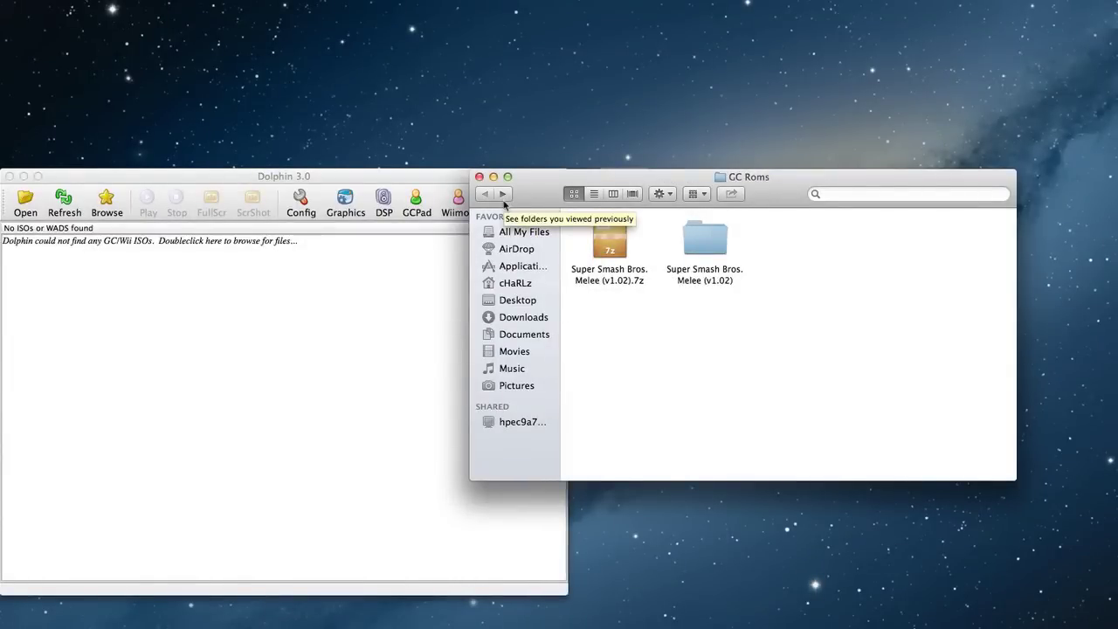
pyautogui.click(502, 193)
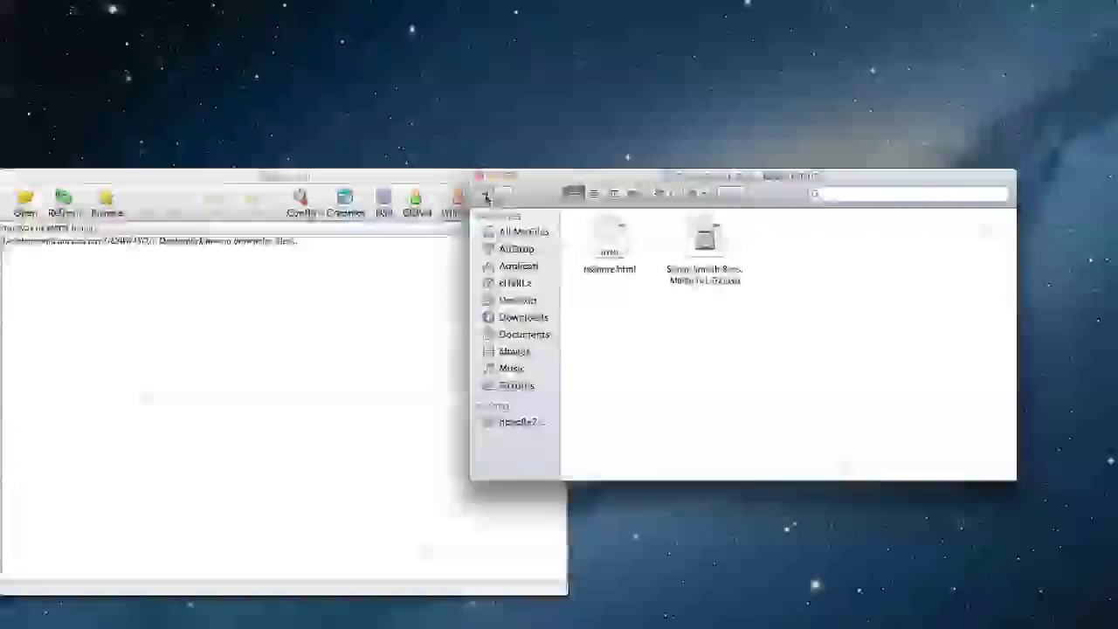
pyautogui.click(485, 193)
# Step: Switch to Dolphin and start browsing for a game directory to add
pyautogui.click(348, 340)
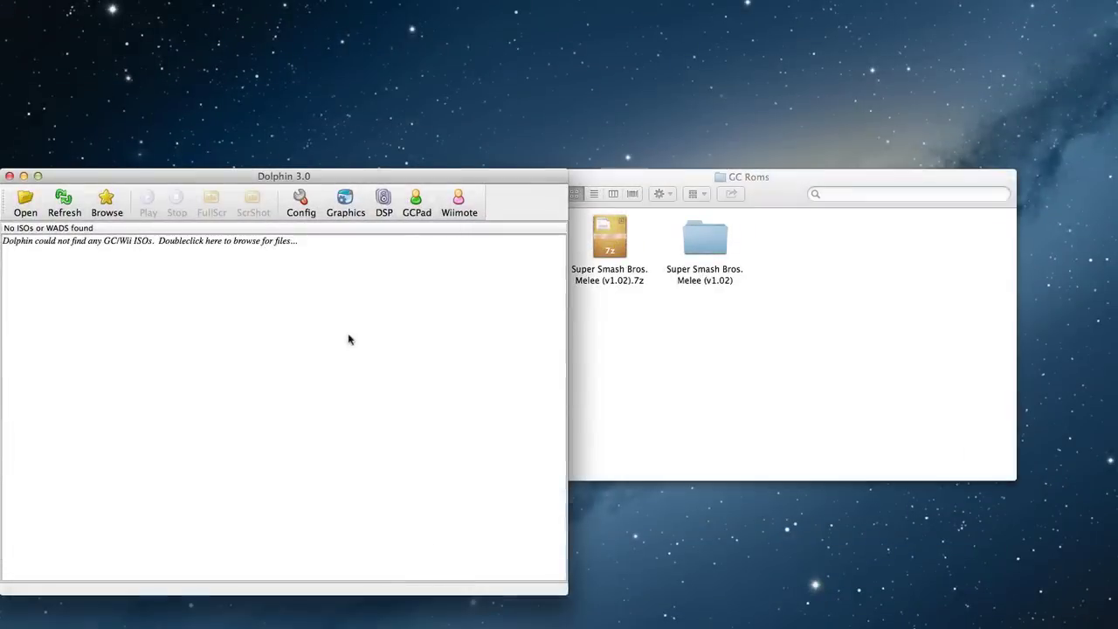
pyautogui.click(707, 389)
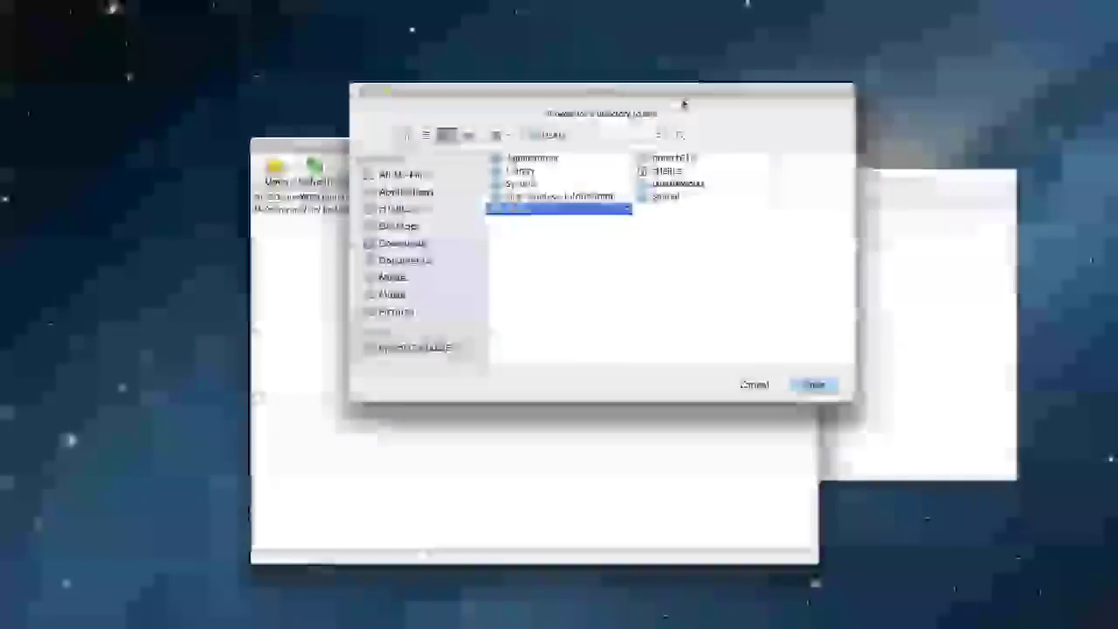
pyautogui.moveTo(685, 103); pyautogui.dragTo(740, 48)
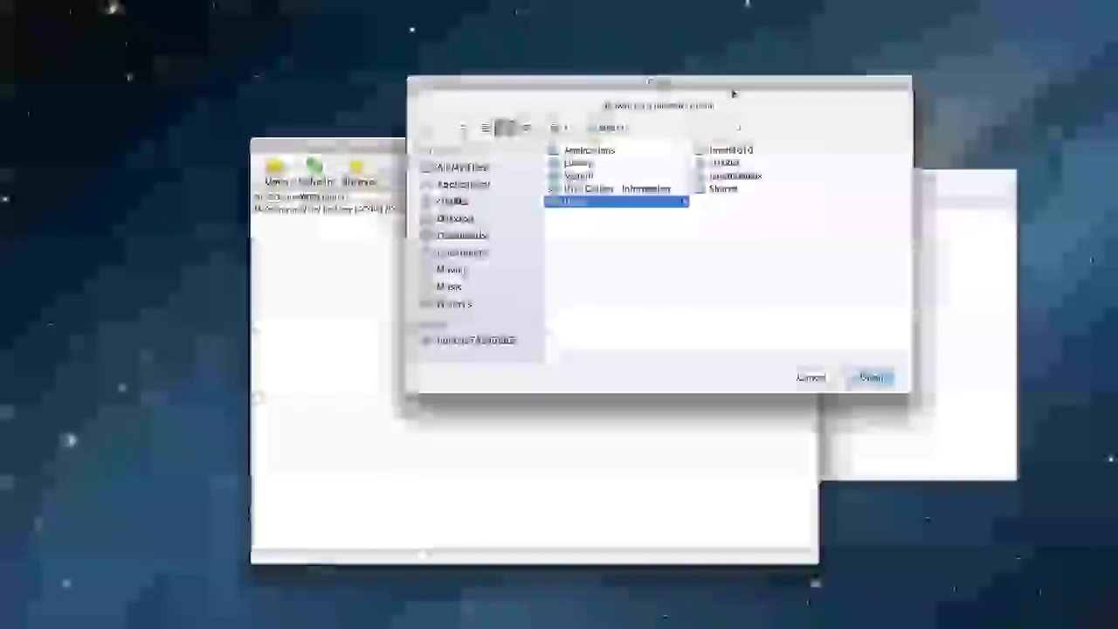
pyautogui.moveTo(732, 90); pyautogui.dragTo(728, 103)
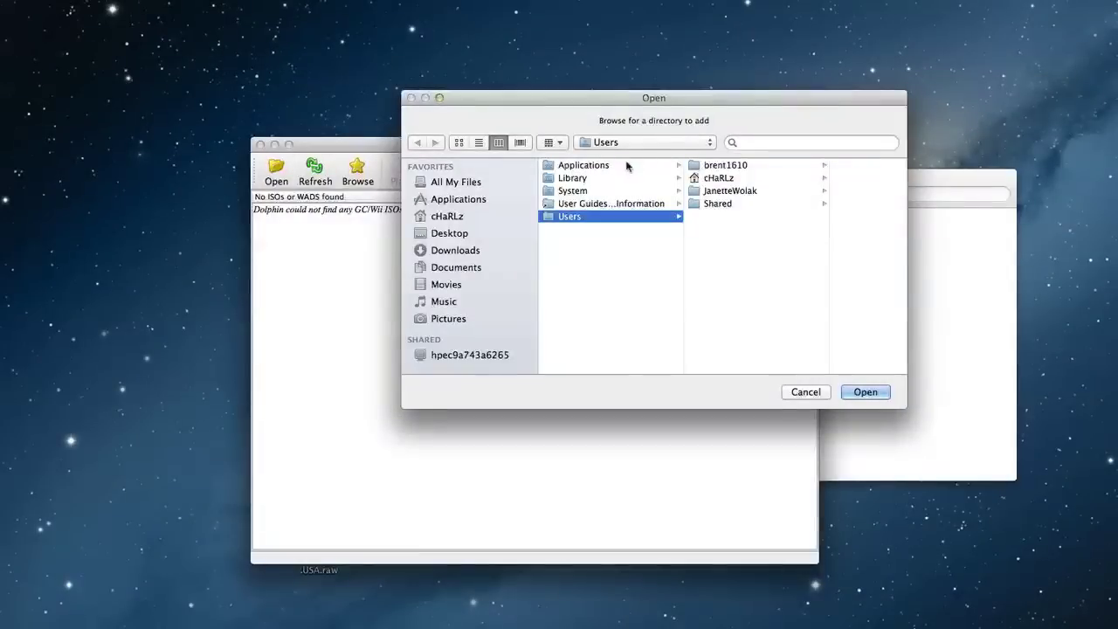
# Step: Locate the GC Roms folder on the Desktop and add it as a game directory
pyautogui.click(671, 144)
pyautogui.click(651, 170)
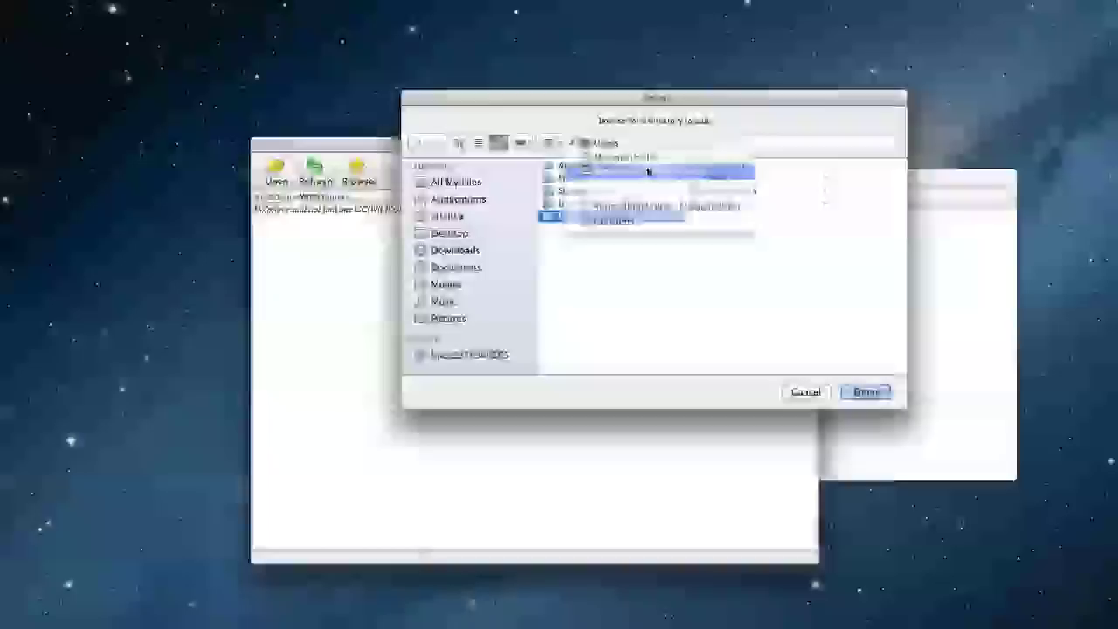
pyautogui.click(621, 144)
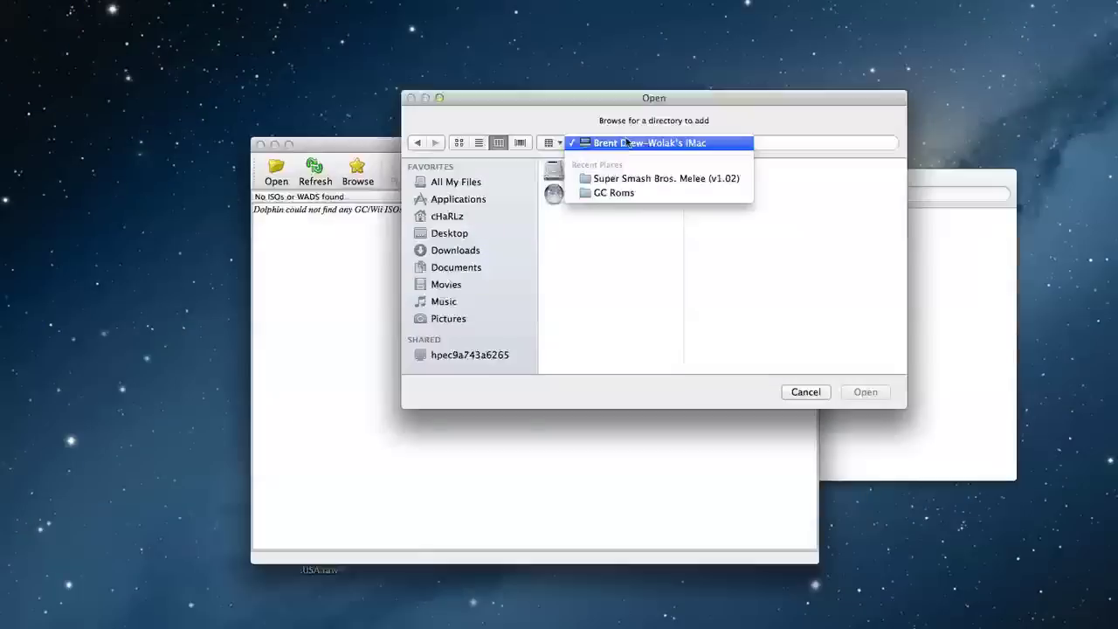
pyautogui.click(584, 173)
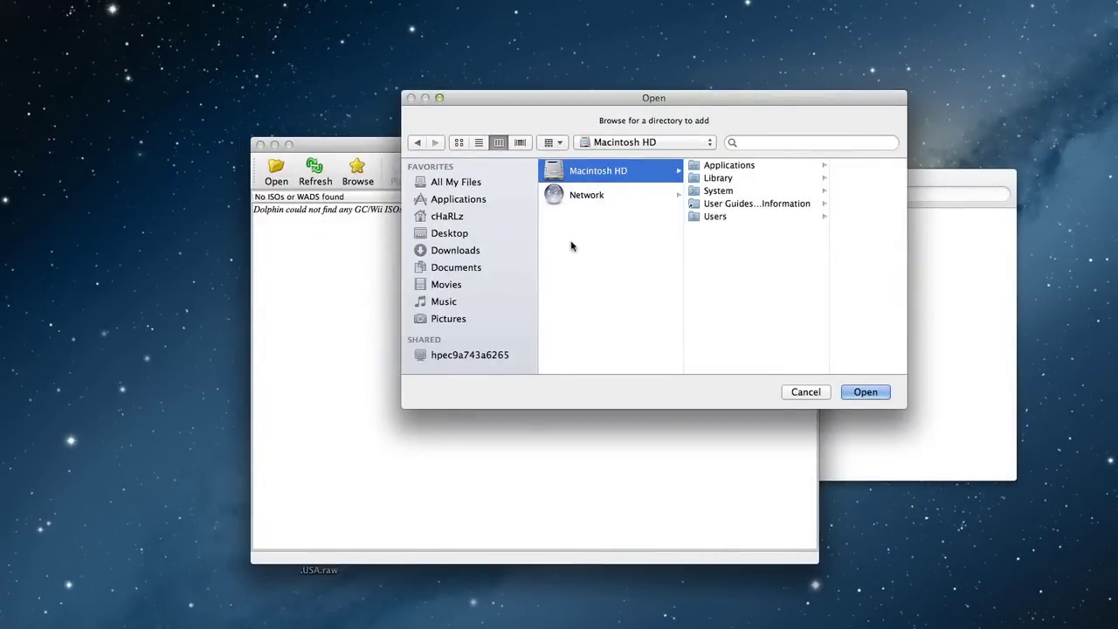
pyautogui.click(450, 286)
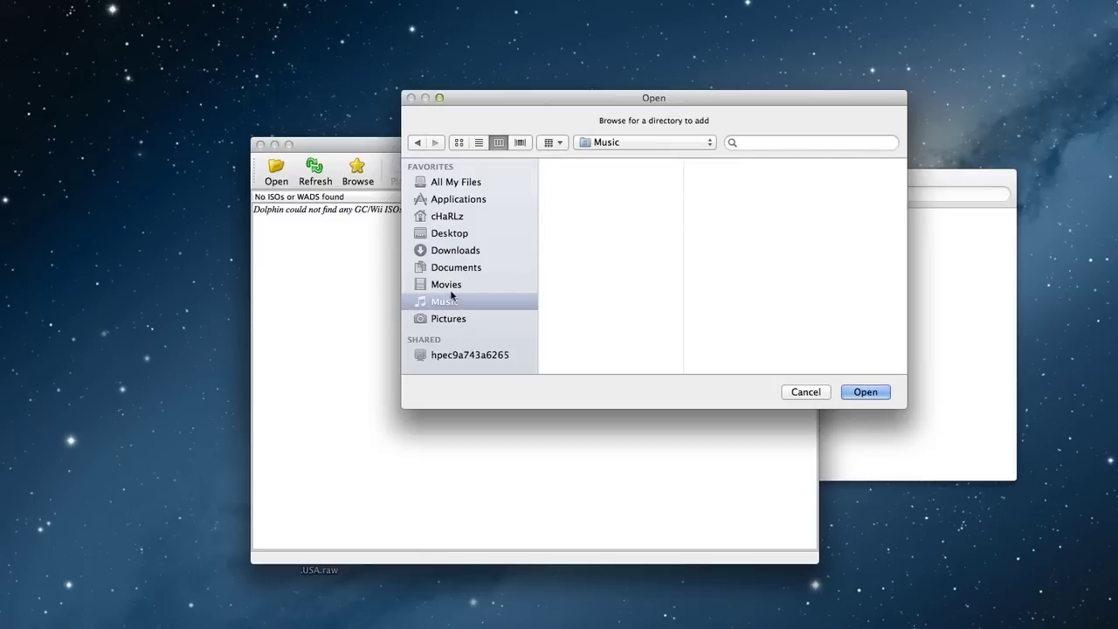
pyautogui.click(456, 269)
pyautogui.moveTo(461, 254); pyautogui.dragTo(464, 230)
pyautogui.click(447, 250)
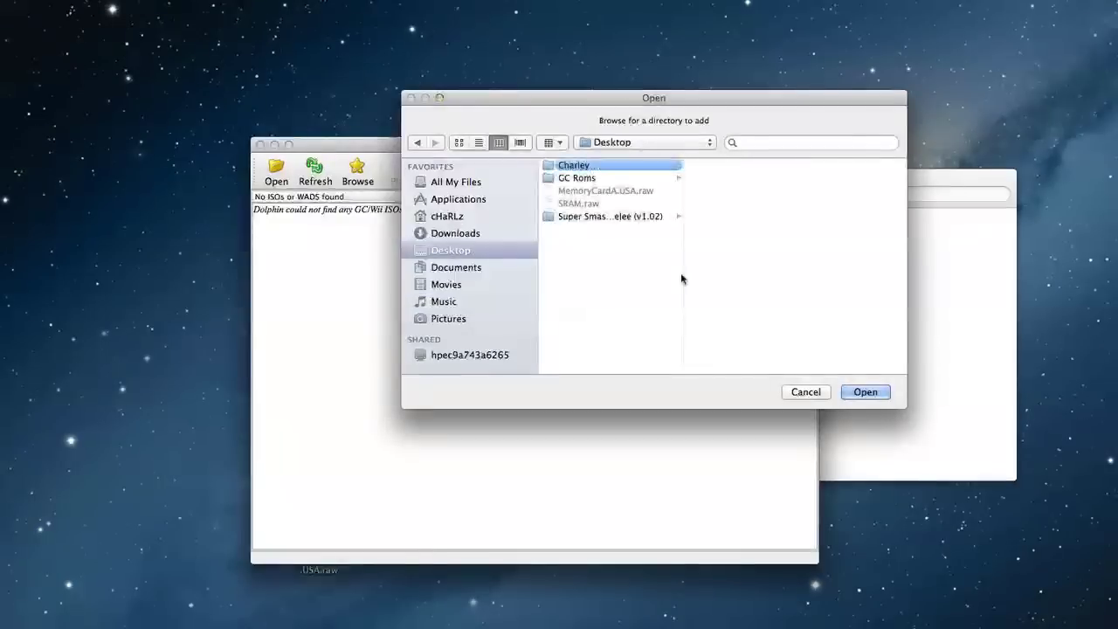
pyautogui.click(599, 180)
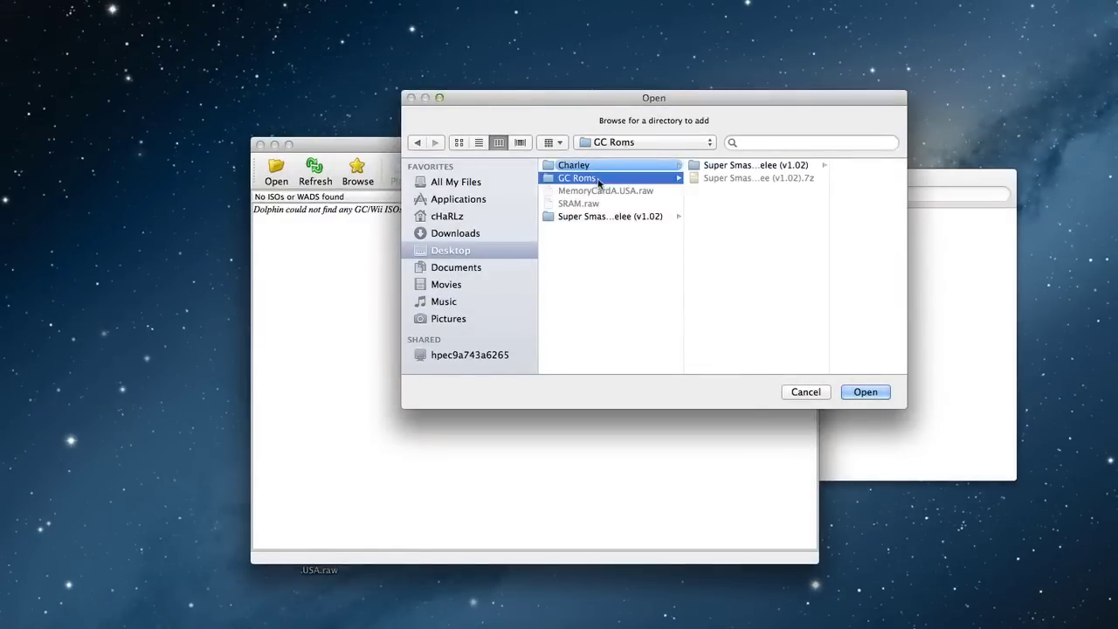
pyautogui.click(863, 391)
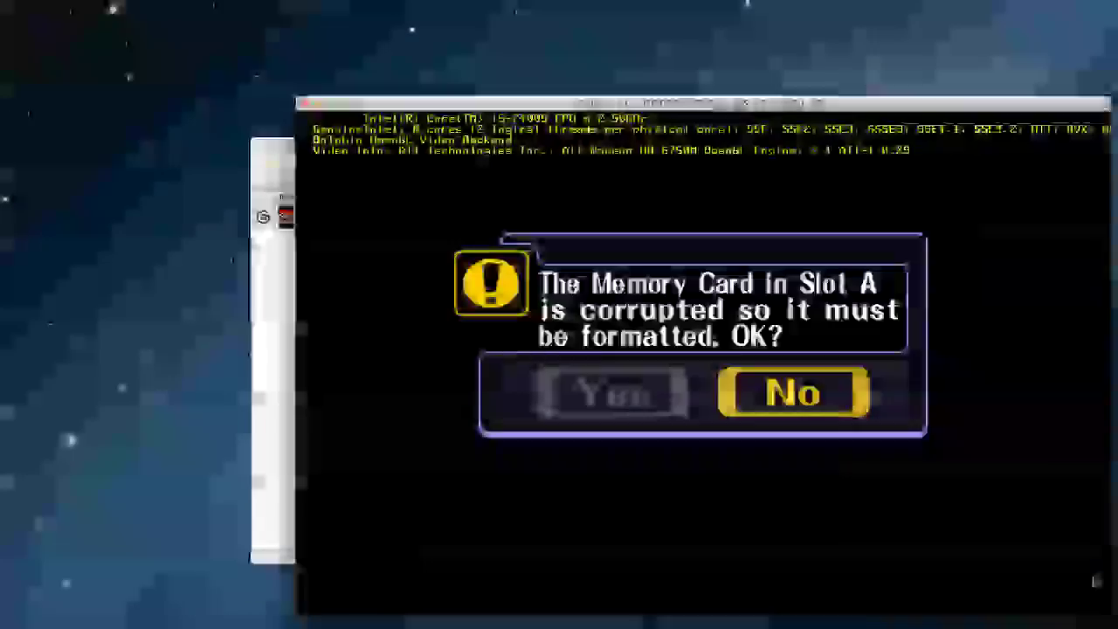
# Step: Agree to format the memory card in Slot A and create game data on it
pyautogui.moveTo(791, 104); pyautogui.dragTo(704, 73)
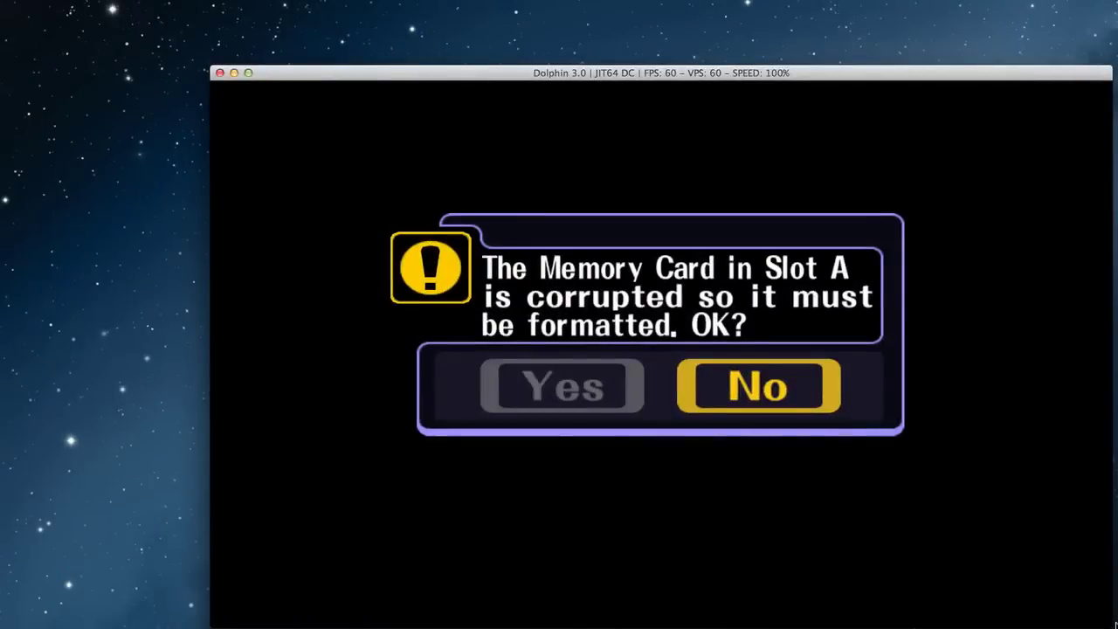
pyautogui.press('Left')
pyautogui.press('Right')
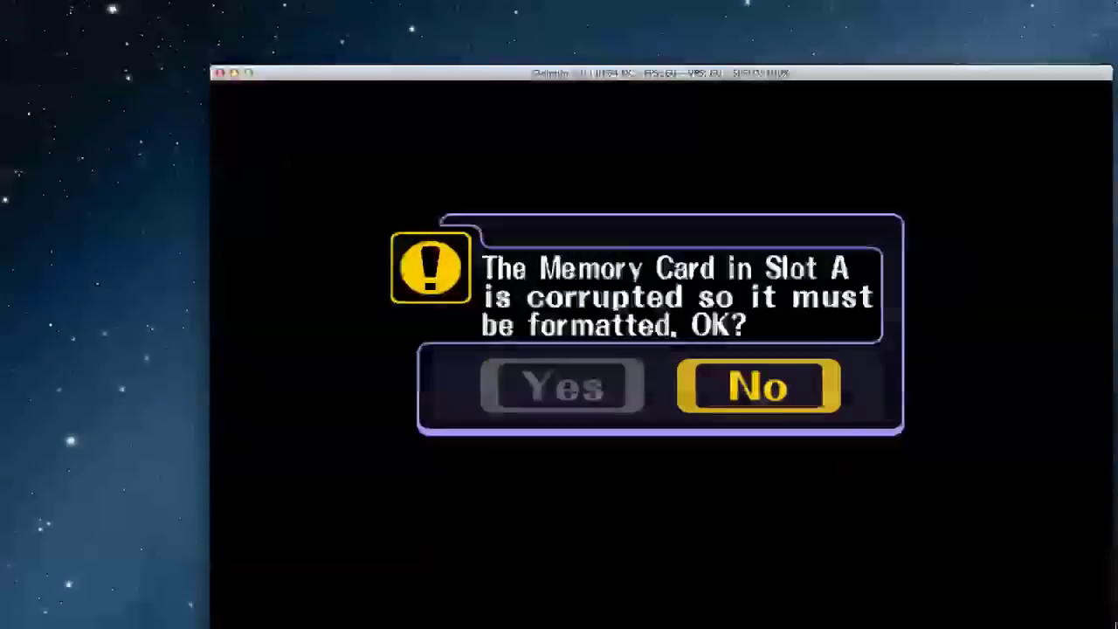
pyautogui.press('Left')
pyautogui.press('Right')
pyautogui.press('Left')
pyautogui.press('x')
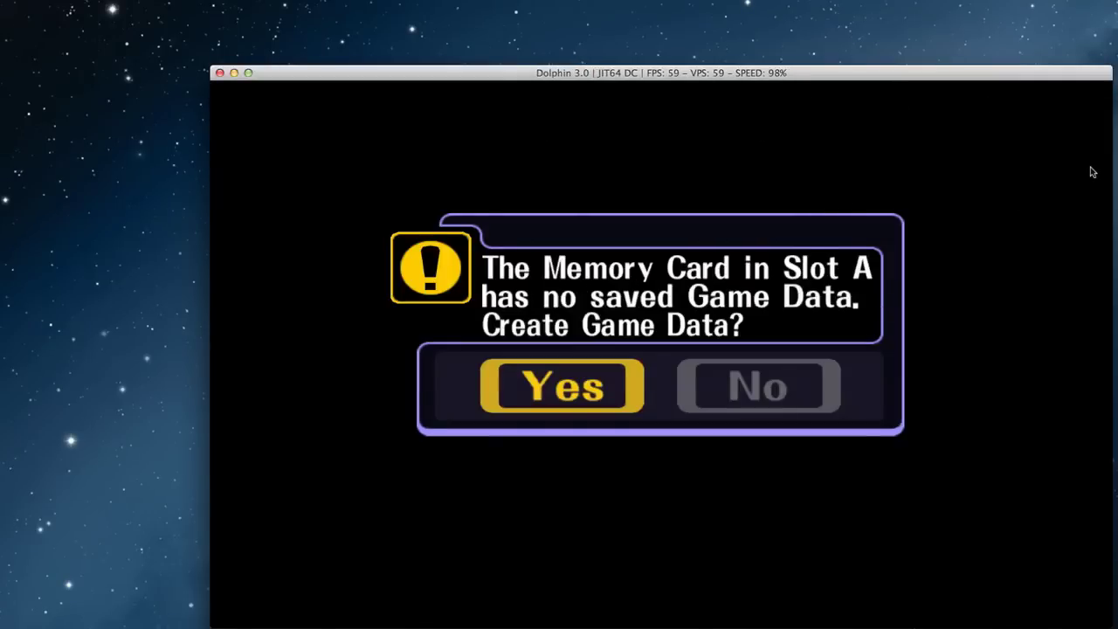
pyautogui.press('x')
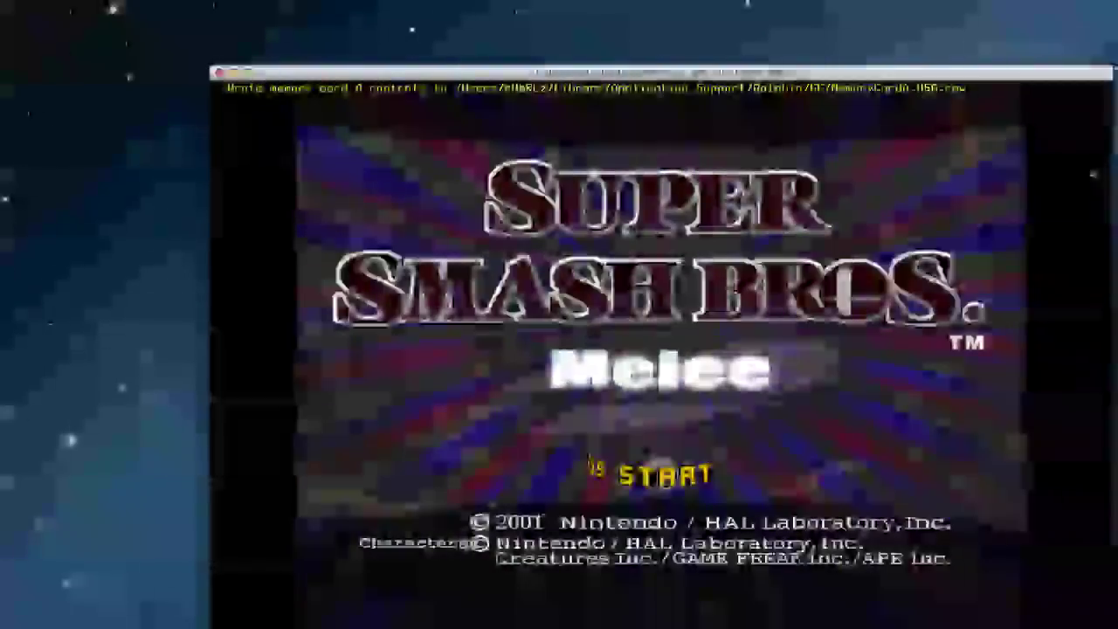
# Step: Start the game from the title screen and choose Classic under Regular Match in 1-P Mode
pyautogui.press('Return')
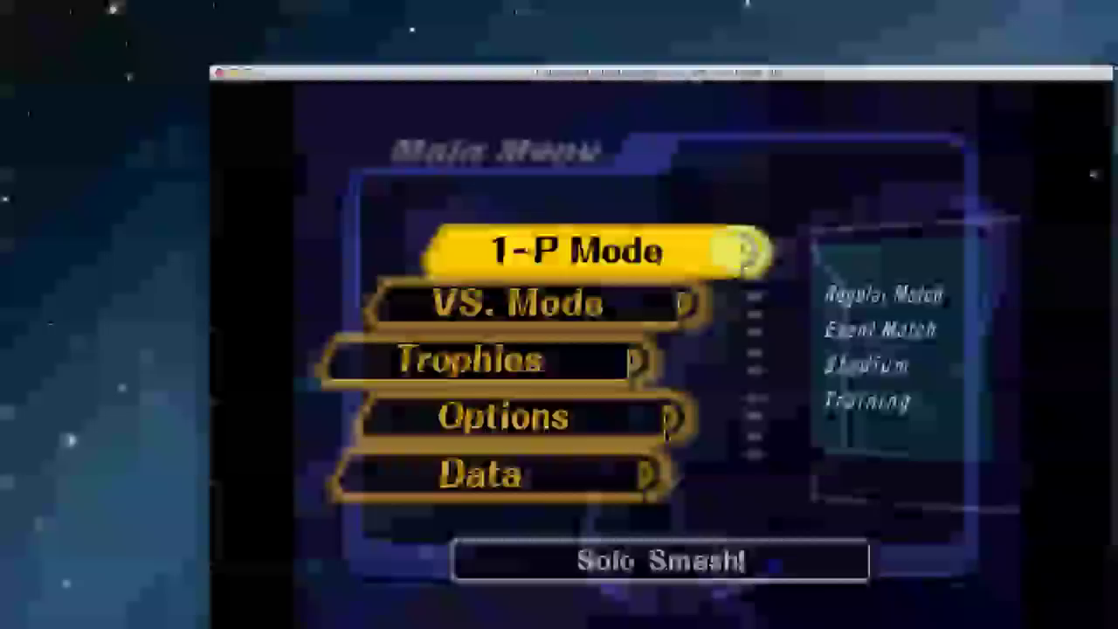
pyautogui.press('Return')
pyautogui.press('Return')
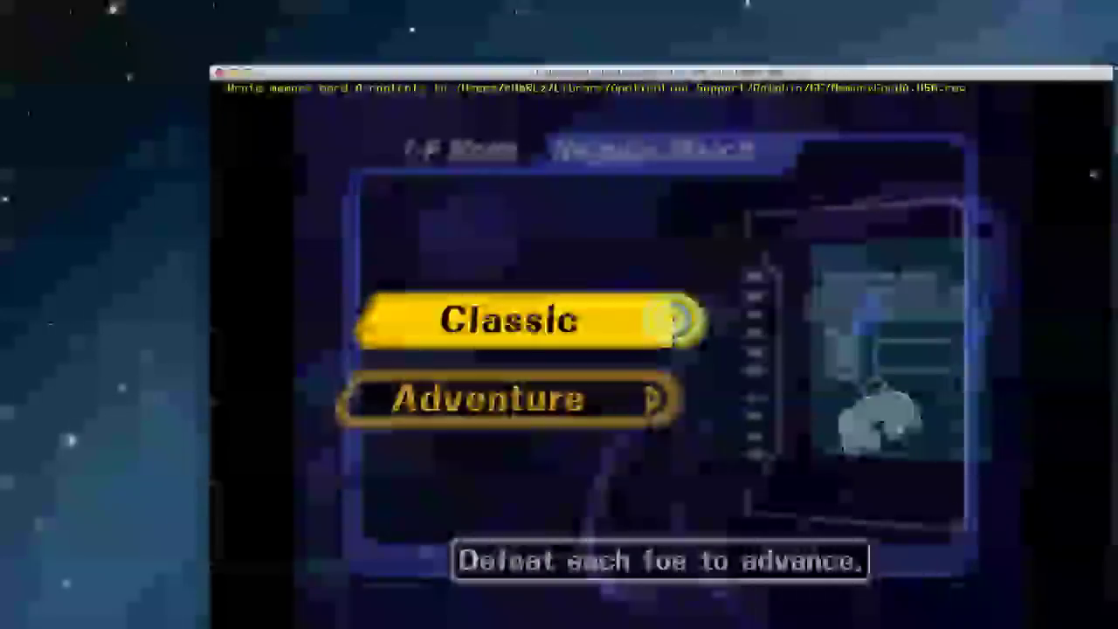
pyautogui.press('Return')
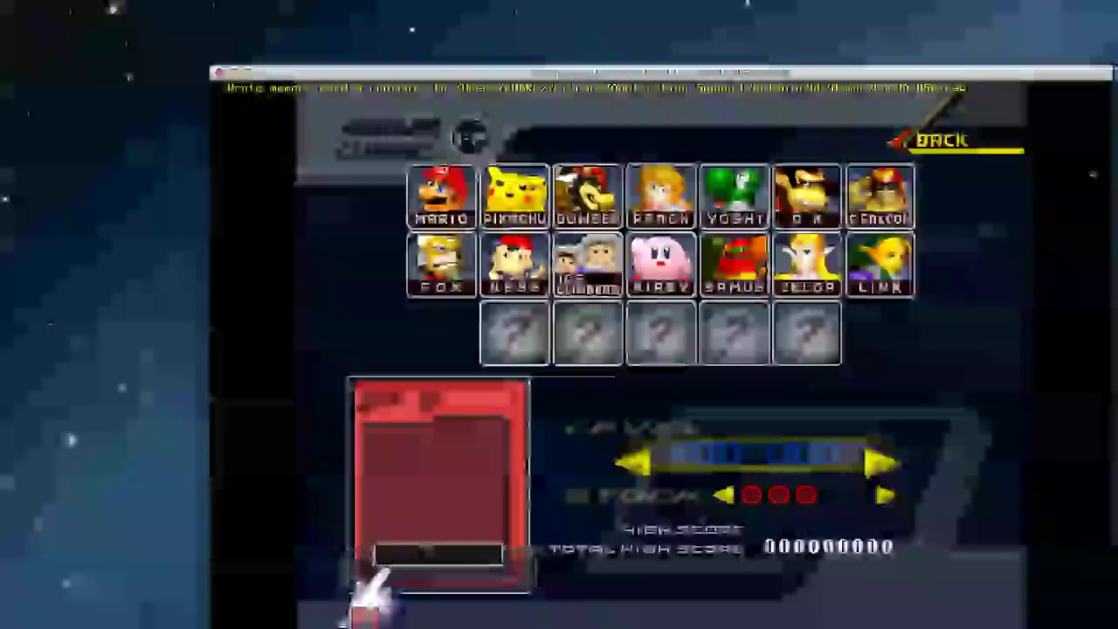
# Step: Choose Kirby as the fighter and play the Classic match, continuing past the Stage Clear screen
pyautogui.press('Up')
pyautogui.press('Right')
pyautogui.press('Left')
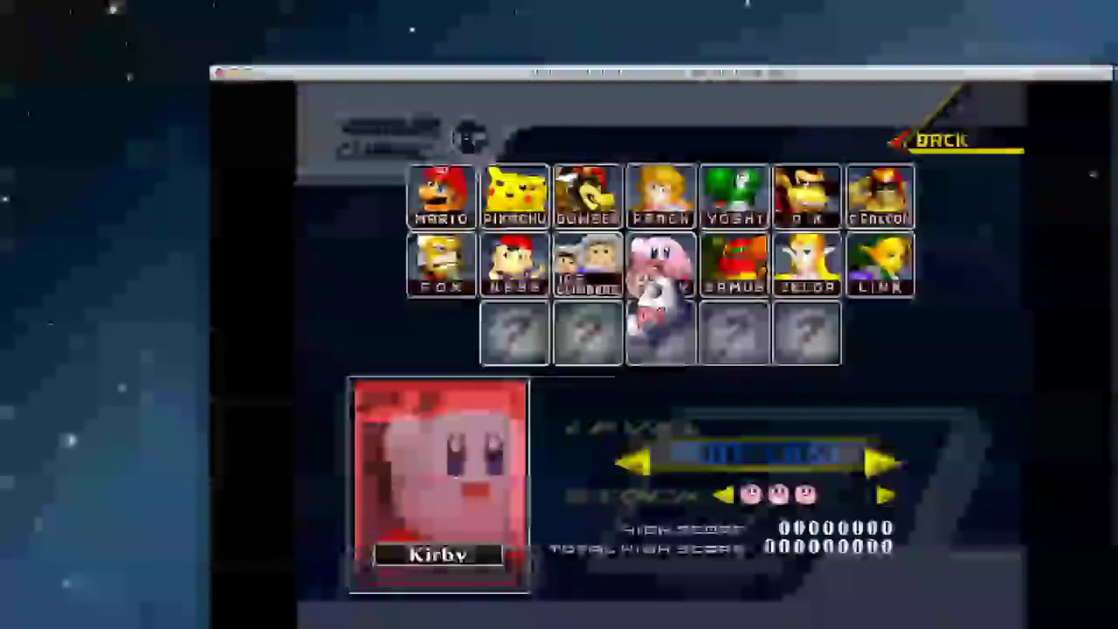
pyautogui.press('x')
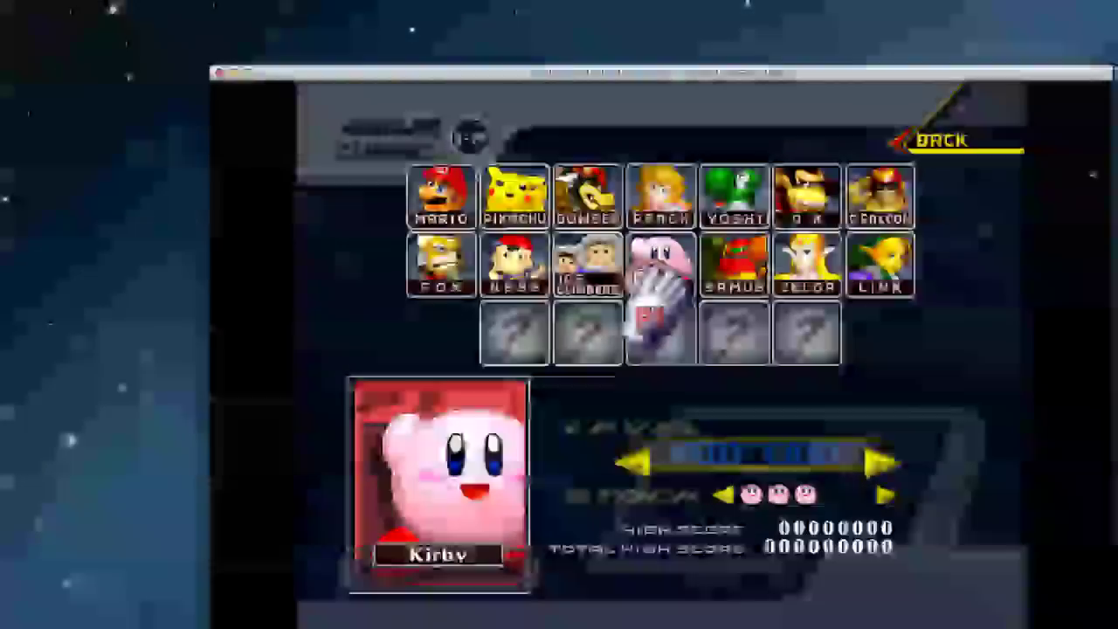
pyautogui.press('Return')
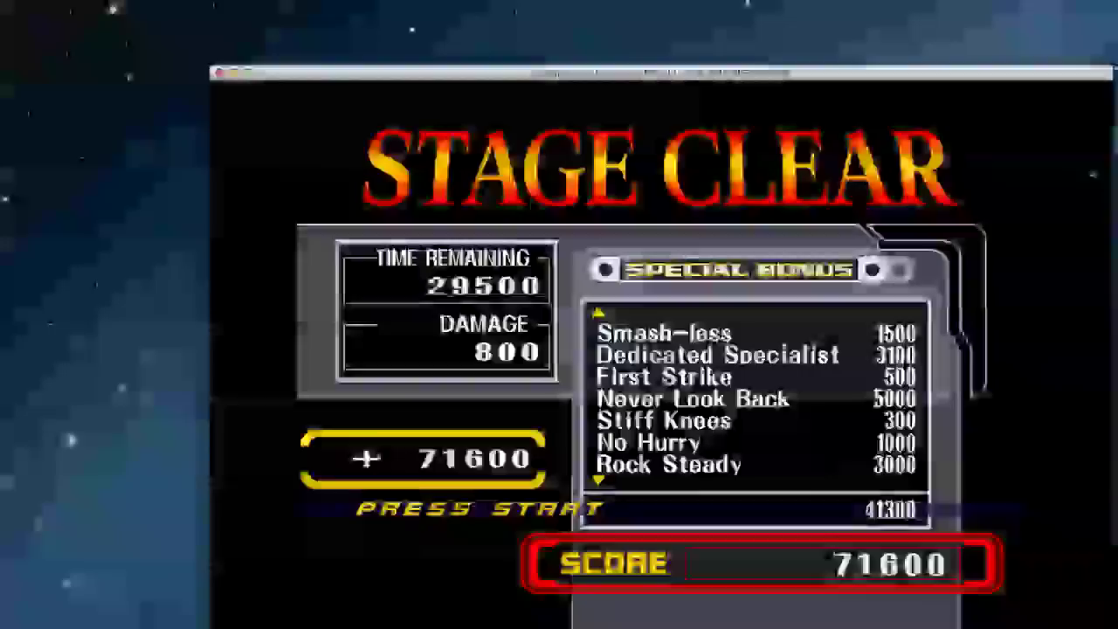
pyautogui.press('Return')
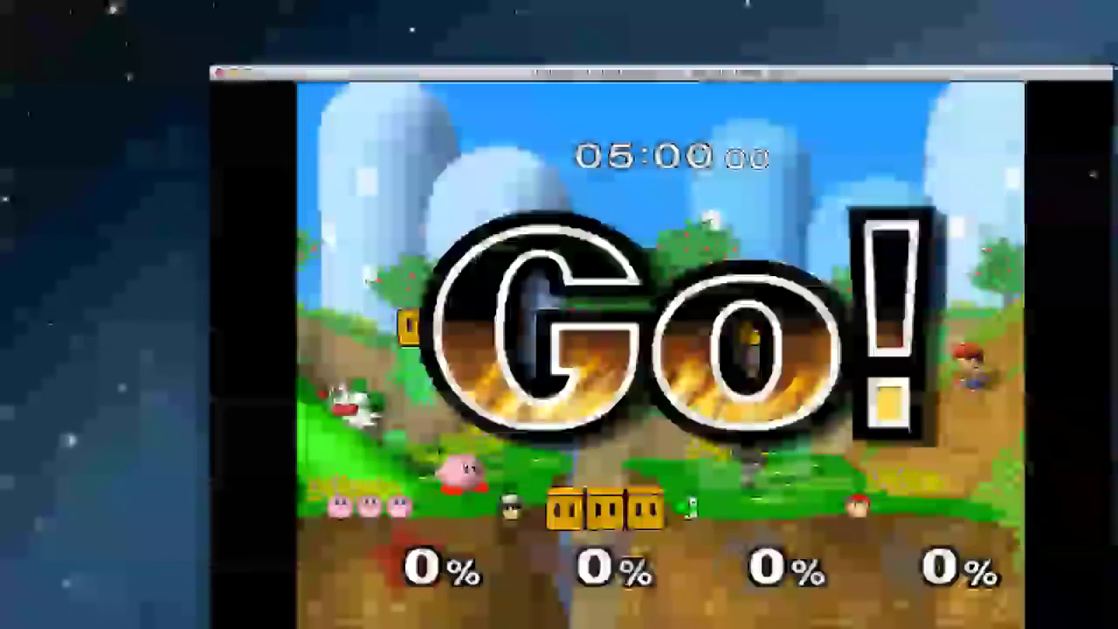
# Step: Play the next Classic match as Kirby, jumping and attacking the opponents until the stage is cleared
pyautogui.press('Up')
pyautogui.press('z')
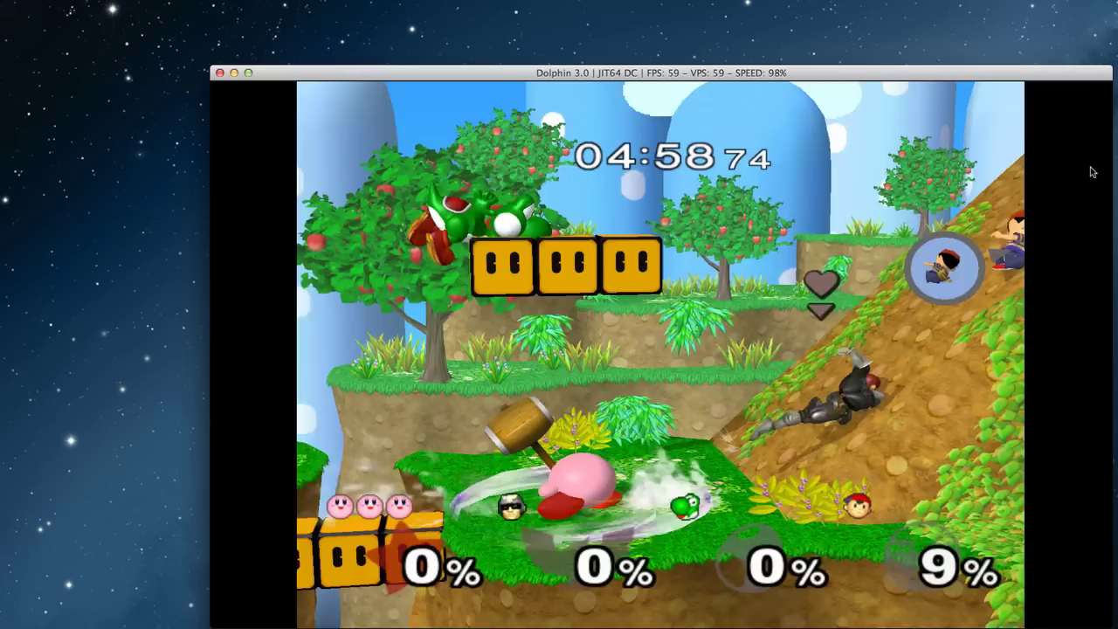
pyautogui.press('Up')
pyautogui.press('Up')
pyautogui.press('z')
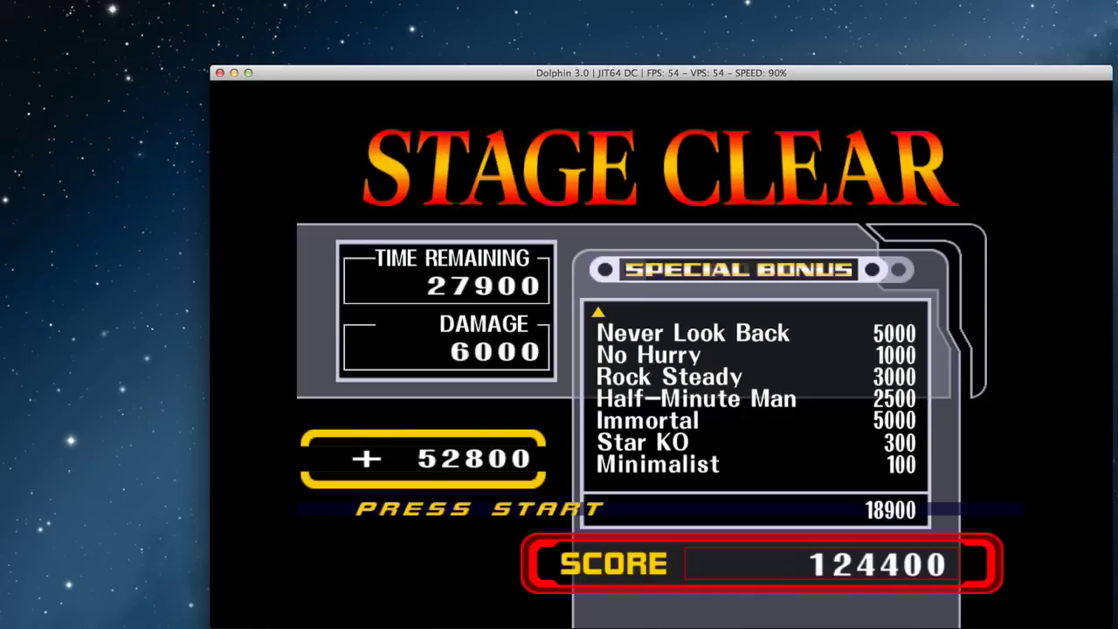
# Step: Check the Mac's OS X version, processor and memory in About This Mac, close it and shift the game window slightly up and left
pyautogui.click(7, 1)
pyautogui.click(29, 43)
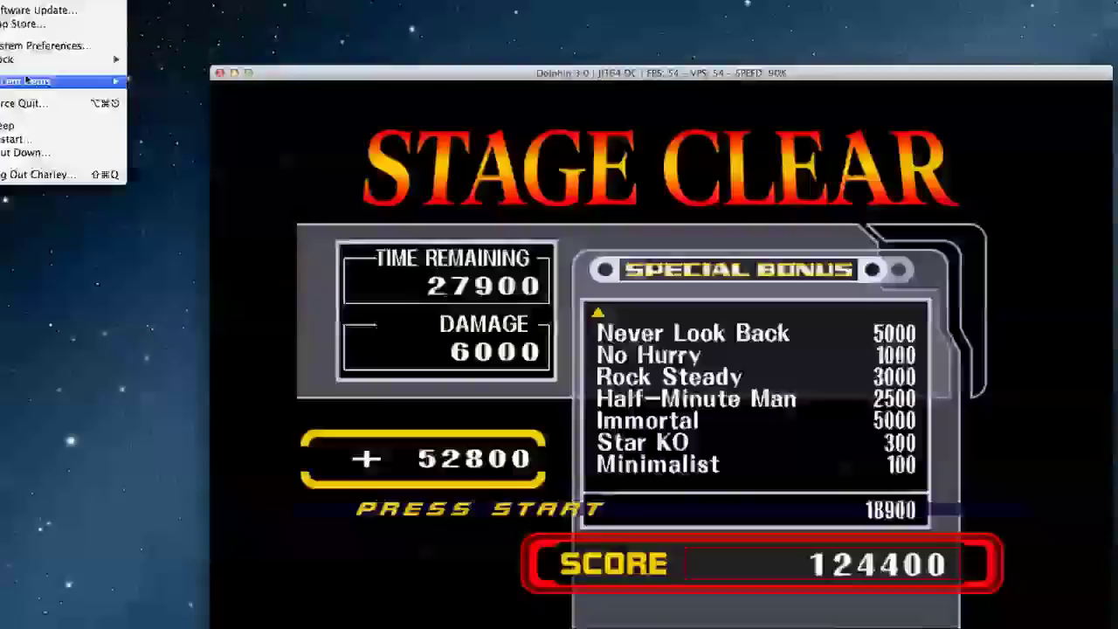
pyautogui.click(35, 2)
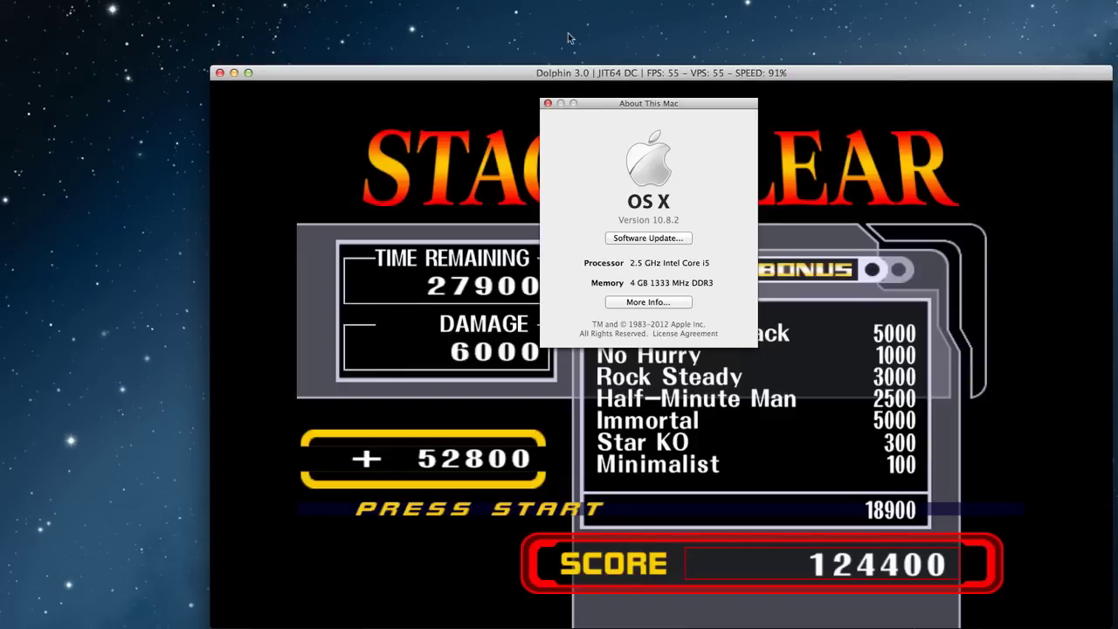
pyautogui.click(546, 104)
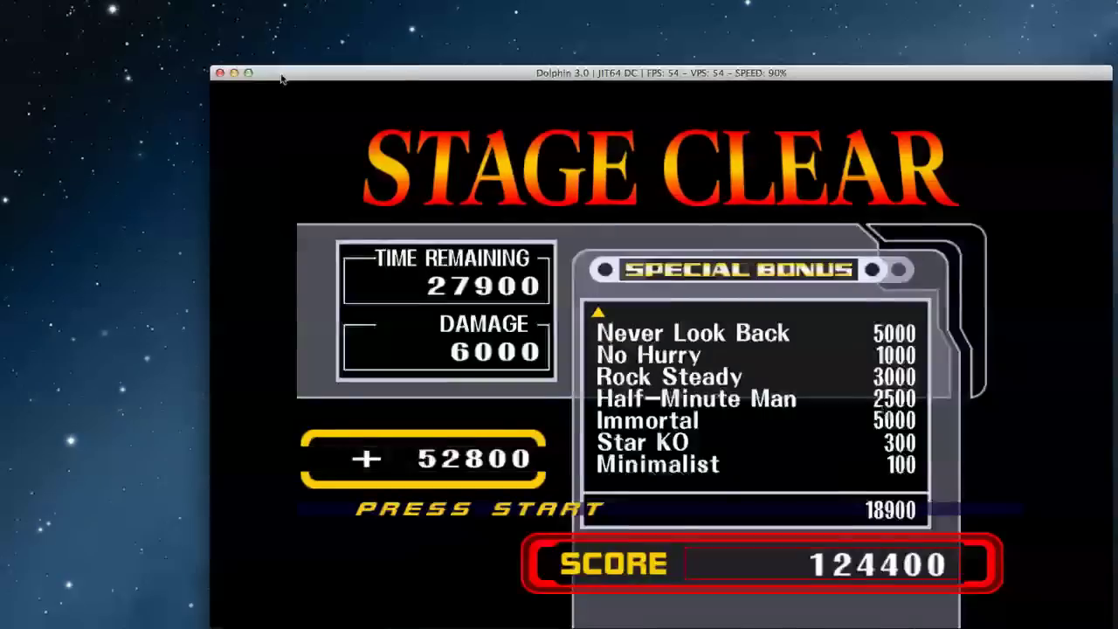
pyautogui.moveTo(281, 76); pyautogui.dragTo(246, 61)
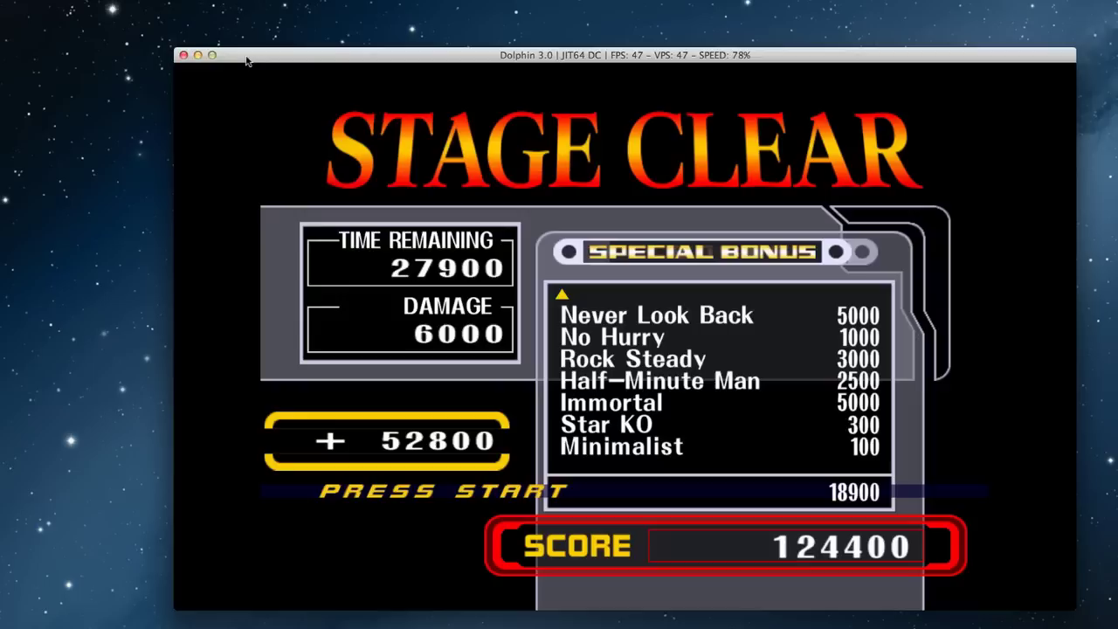